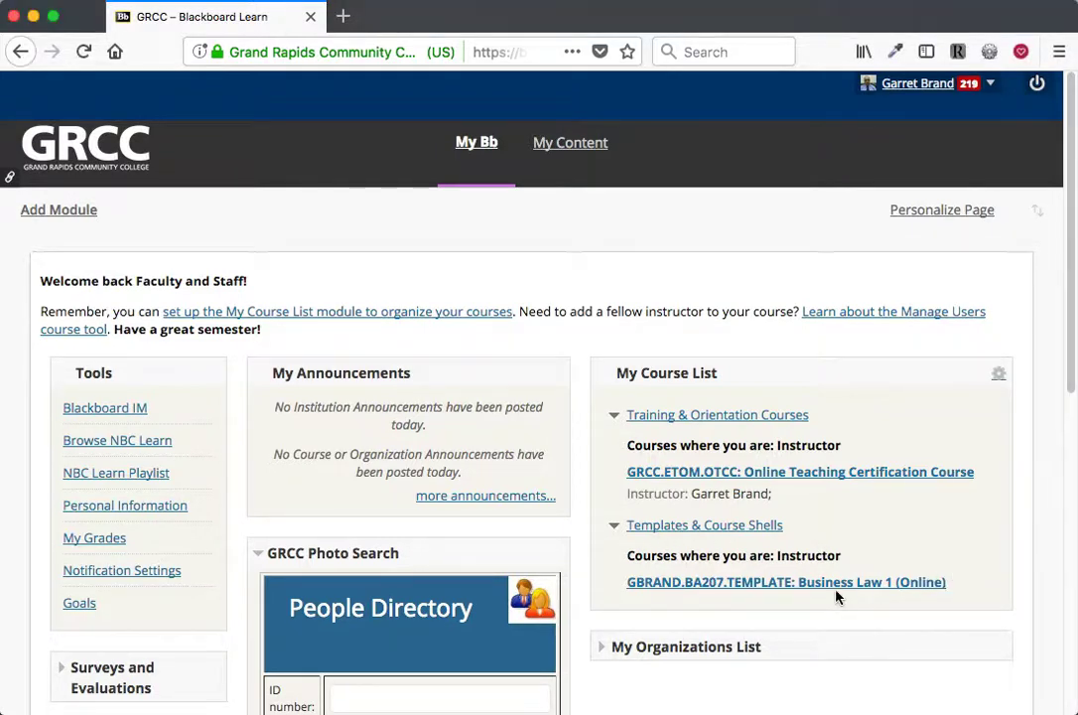
- Open the Business Law 1 (Online) template from Templates & Course Shells on My Bb
{"action": "left_click", "coordinate": [850, 584]}
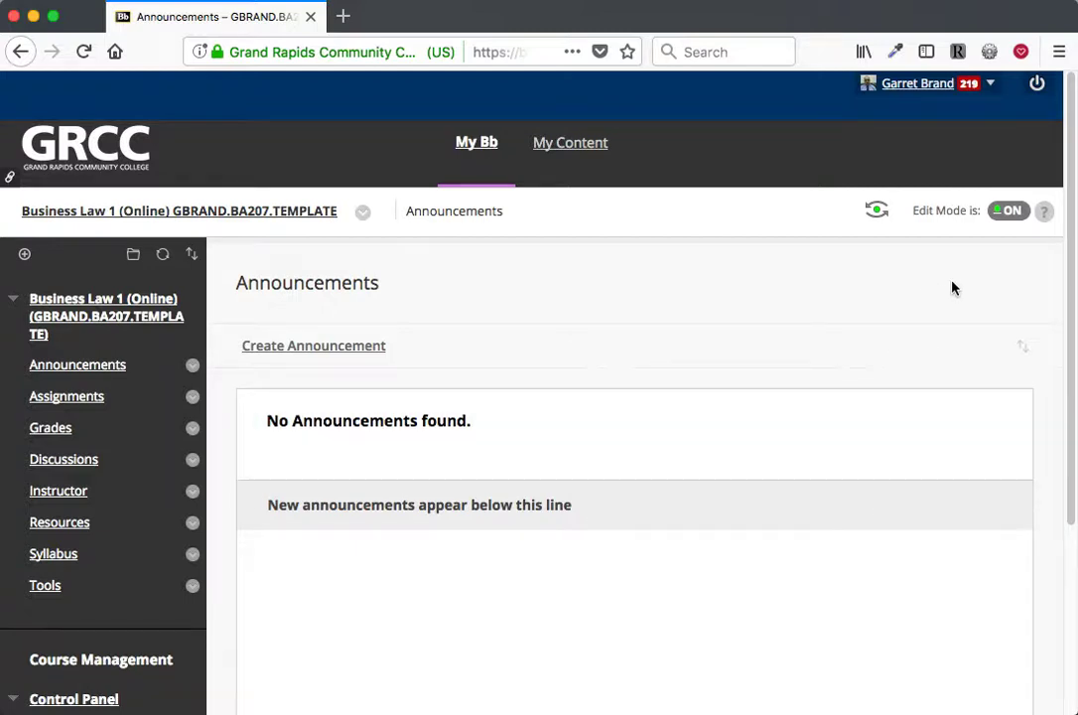
- Toggle Edit Mode off to preview the Announcements page, then switch it back on
{"action": "left_click", "coordinate": [1010, 211]}
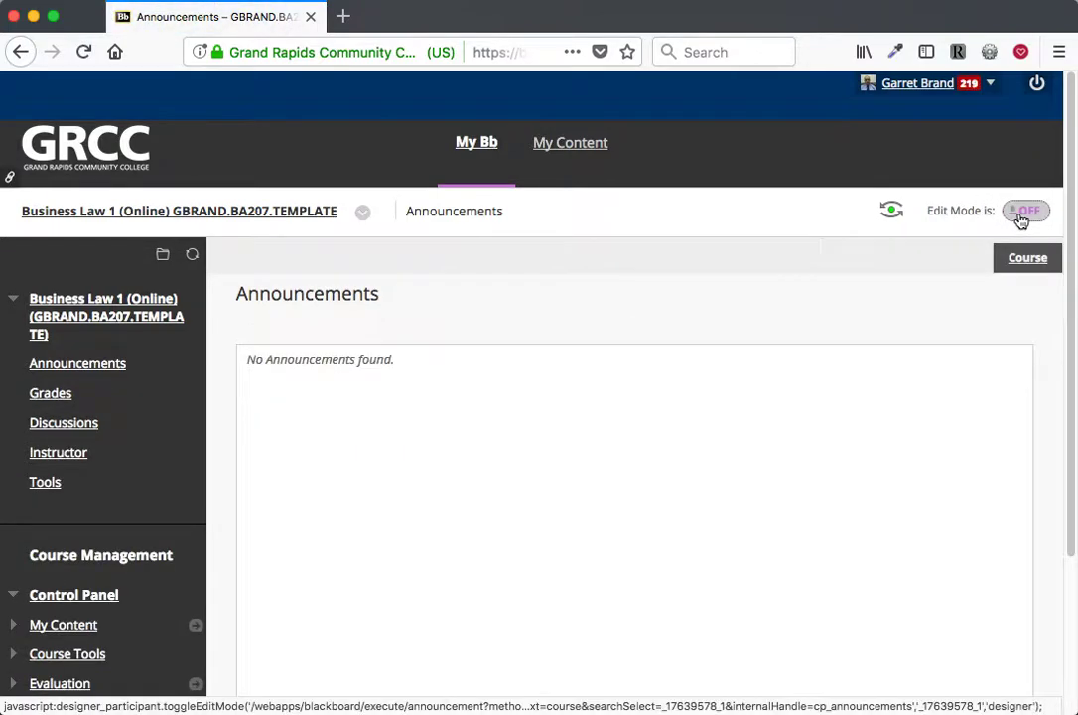
{"action": "left_click", "coordinate": [1020, 216]}
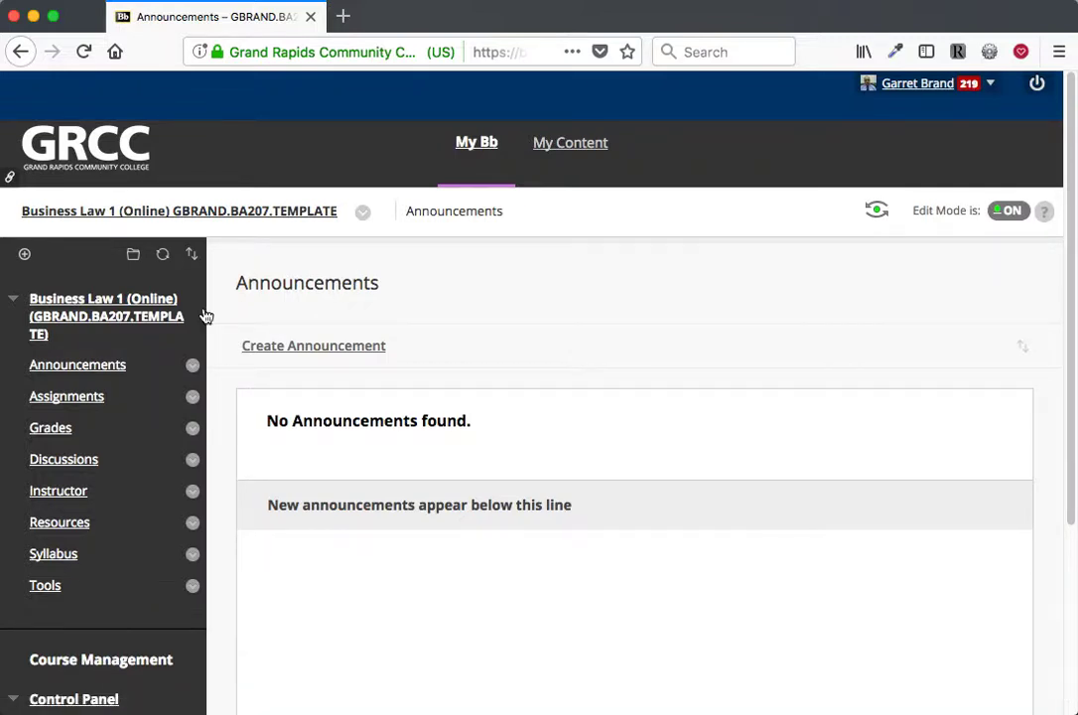
- Show the Add Menu Item choices: module page, blank page, links, subheader and divider
{"action": "scroll", "coordinate": [176, 347], "scroll_direction": "down", "scroll_amount": 1}
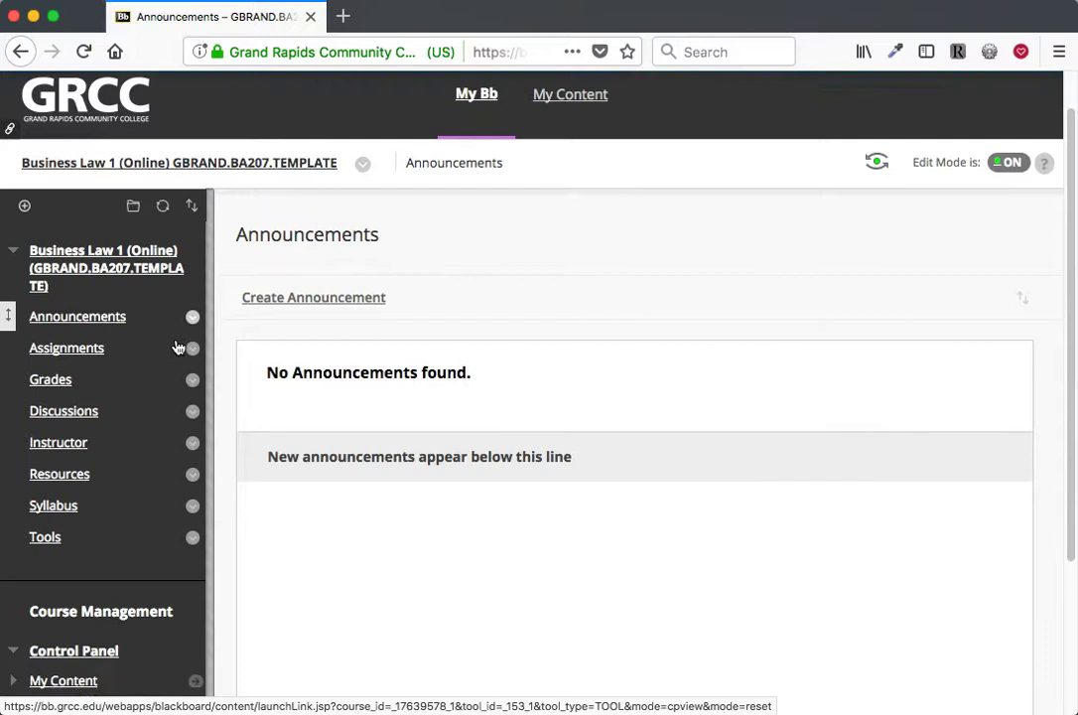
{"action": "scroll", "coordinate": [176, 348], "scroll_direction": "down", "scroll_amount": 1}
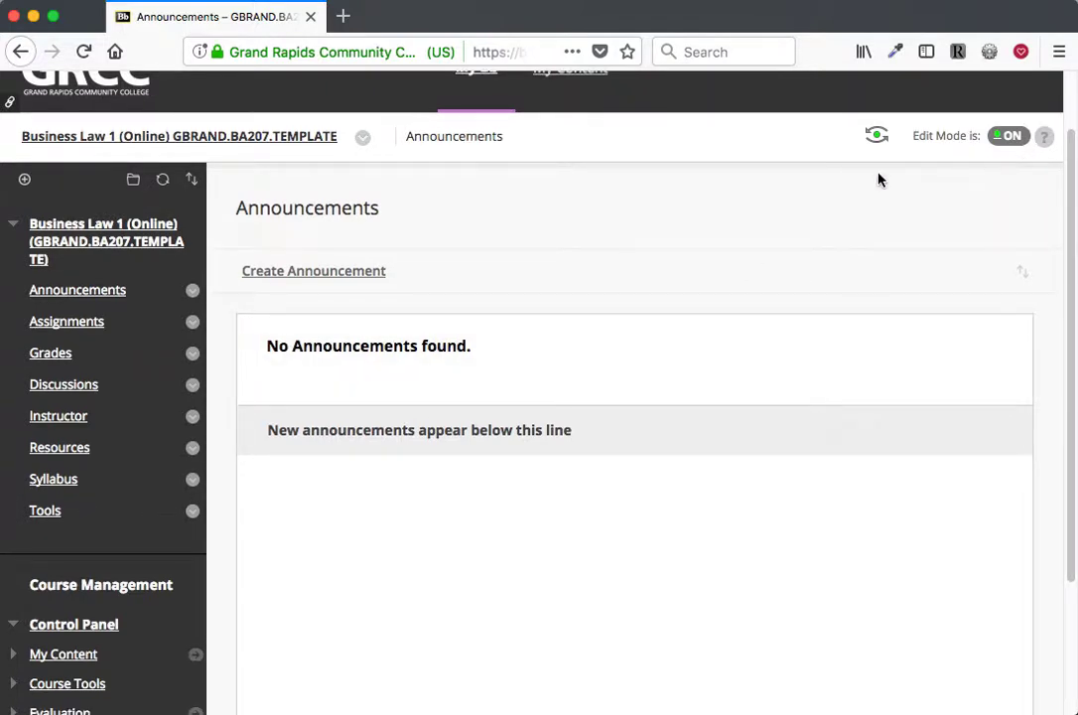
{"action": "left_click", "coordinate": [25, 180]}
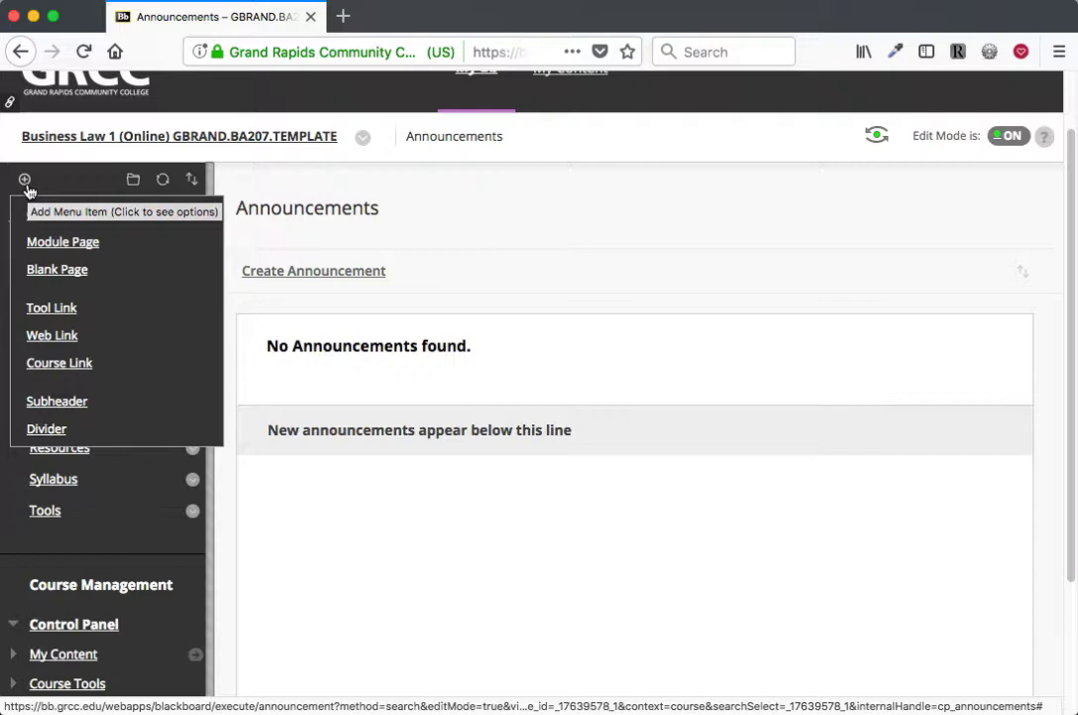
- Close Add Menu Item, then view and dismiss the Instructor link's Rename/Hide/Delete options
{"action": "left_click", "coordinate": [24, 181]}
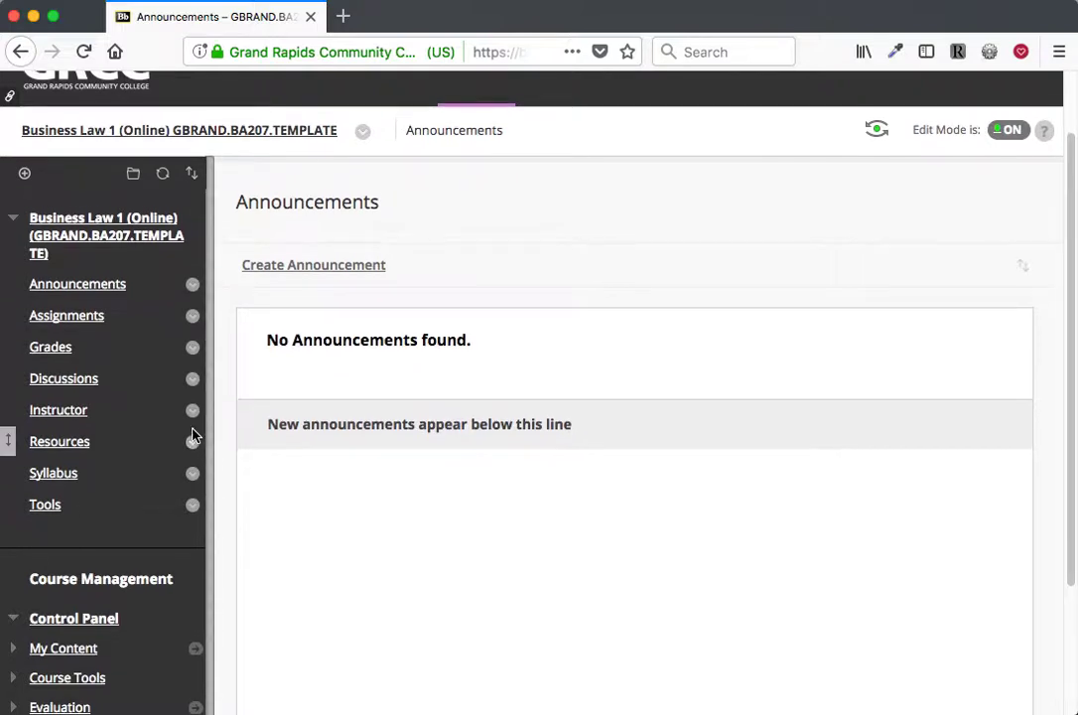
{"action": "scroll", "coordinate": [193, 427], "scroll_direction": "down", "scroll_amount": 1}
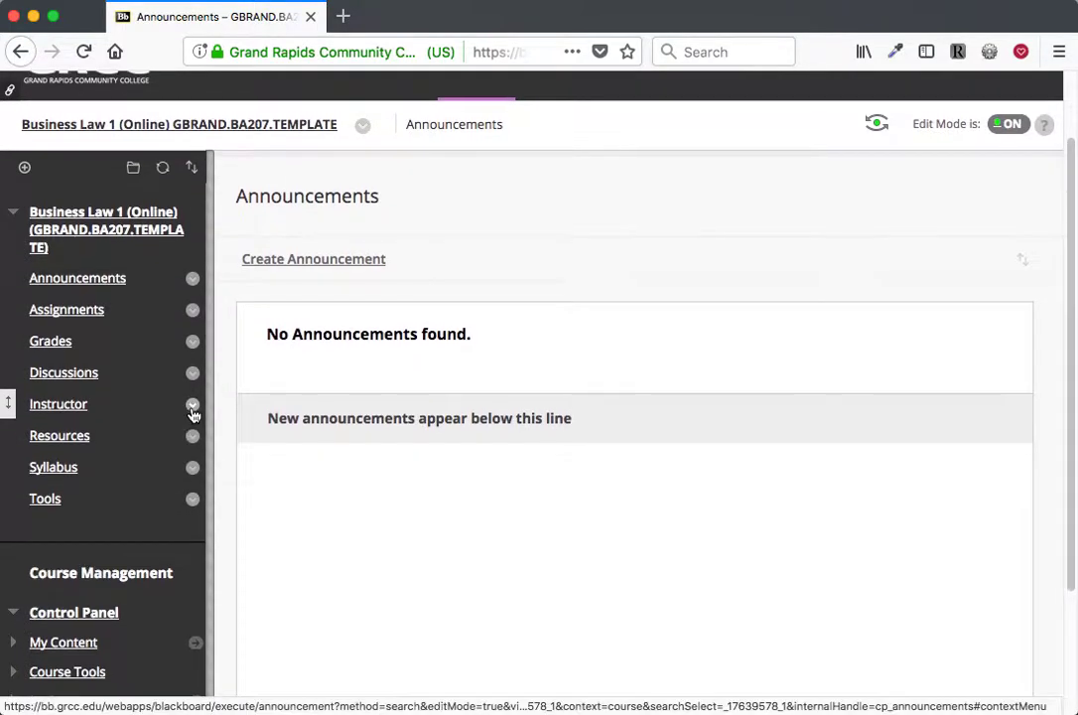
{"action": "left_click", "coordinate": [192, 406]}
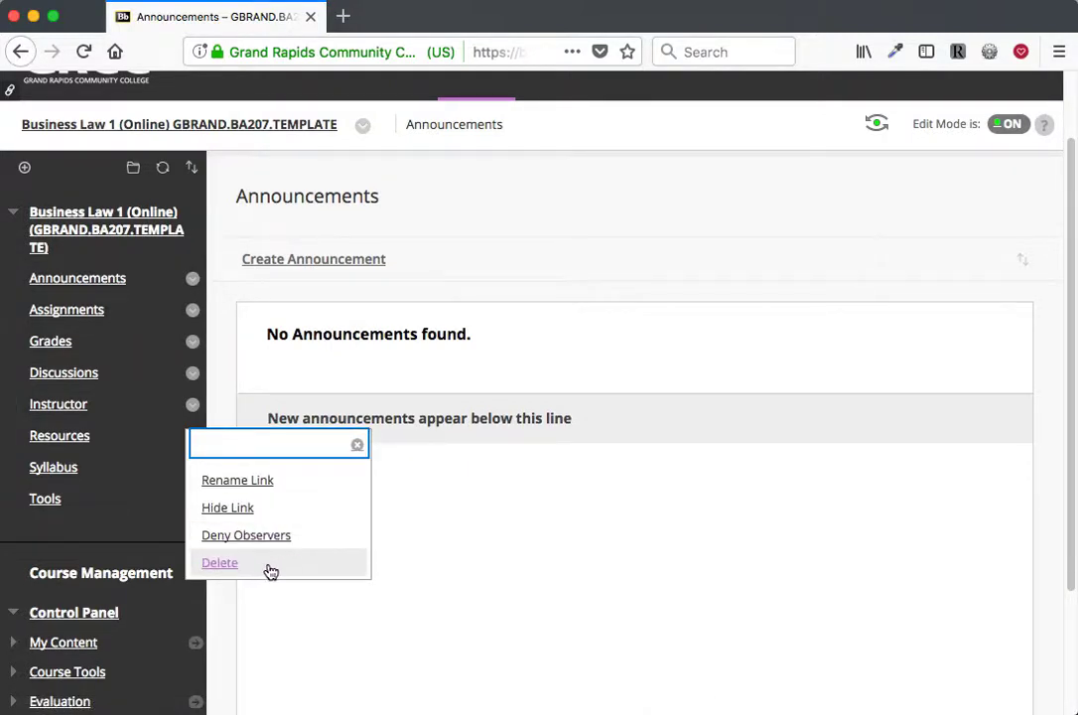
{"action": "left_click", "coordinate": [457, 523]}
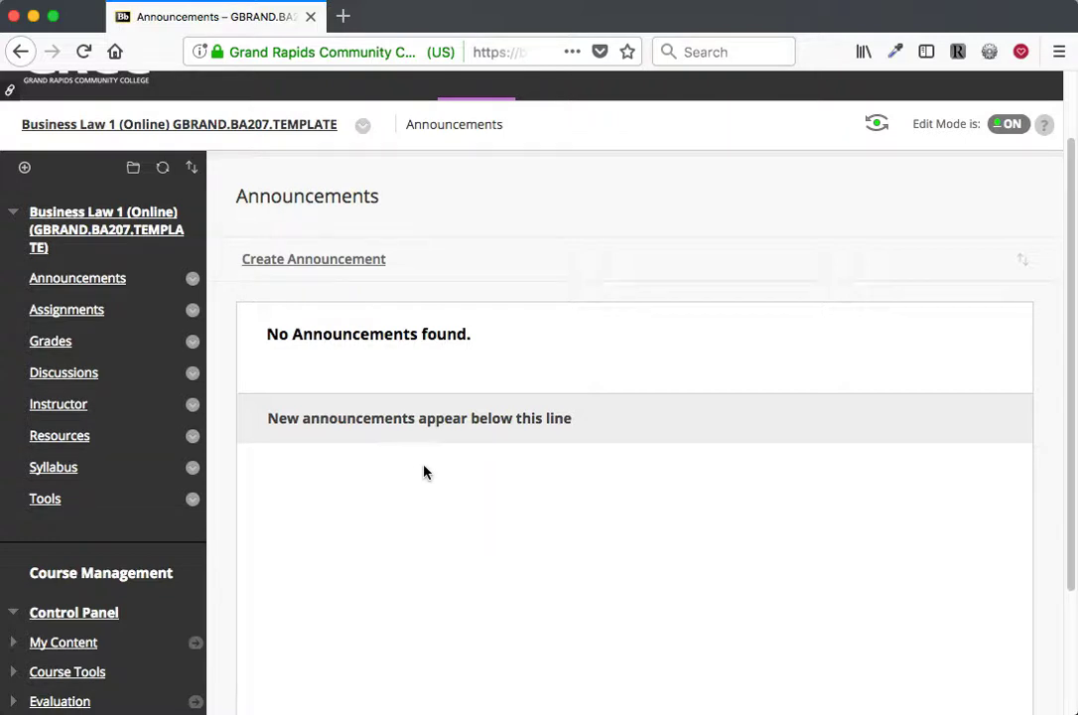
- Open the Syllabus content area and browse the Build Content dropdown options
{"action": "left_click", "coordinate": [61, 469]}
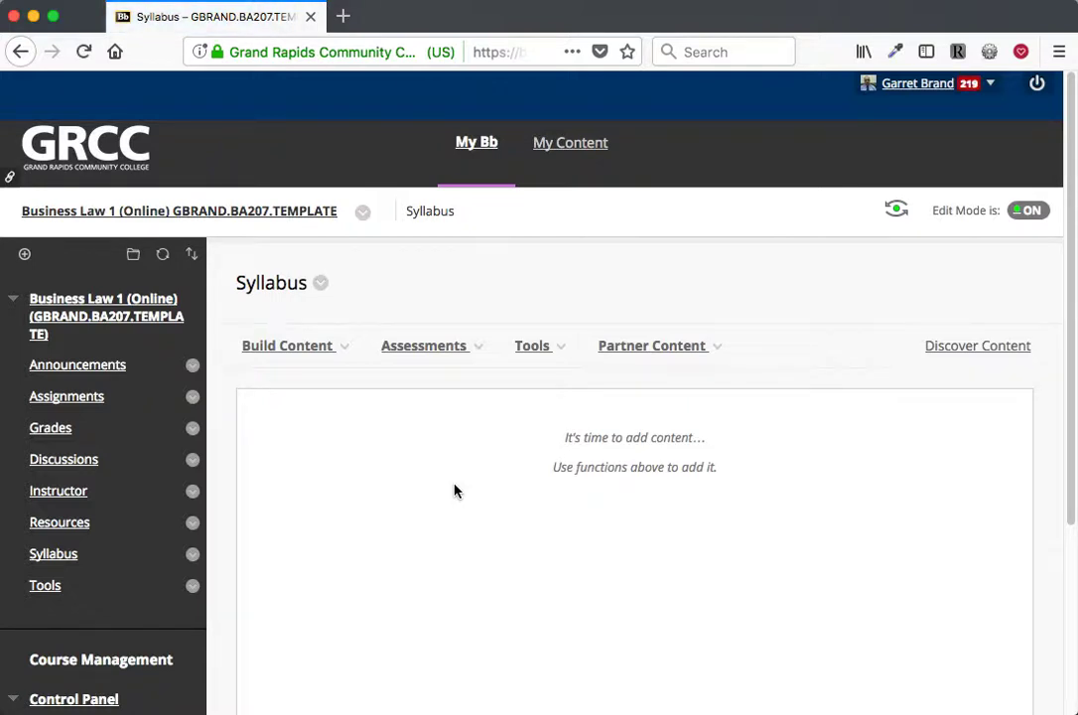
{"action": "left_click", "coordinate": [303, 347]}
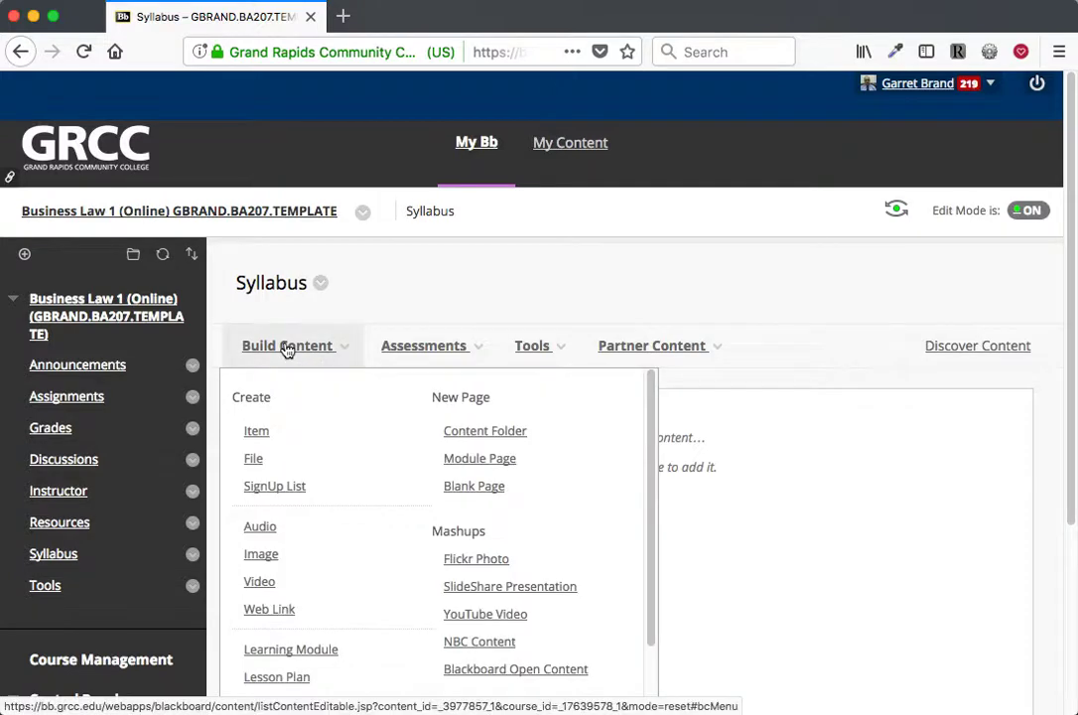
{"action": "scroll", "coordinate": [286, 349], "scroll_direction": "down", "scroll_amount": 3}
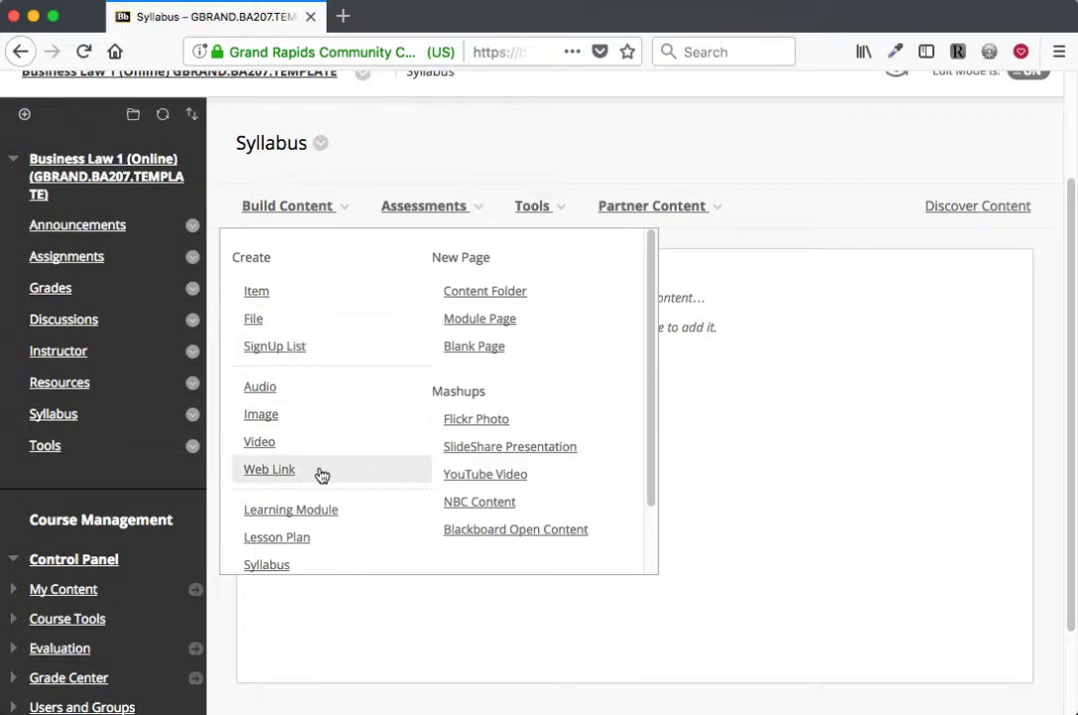
{"action": "scroll", "coordinate": [322, 474], "scroll_direction": "down", "scroll_amount": 2}
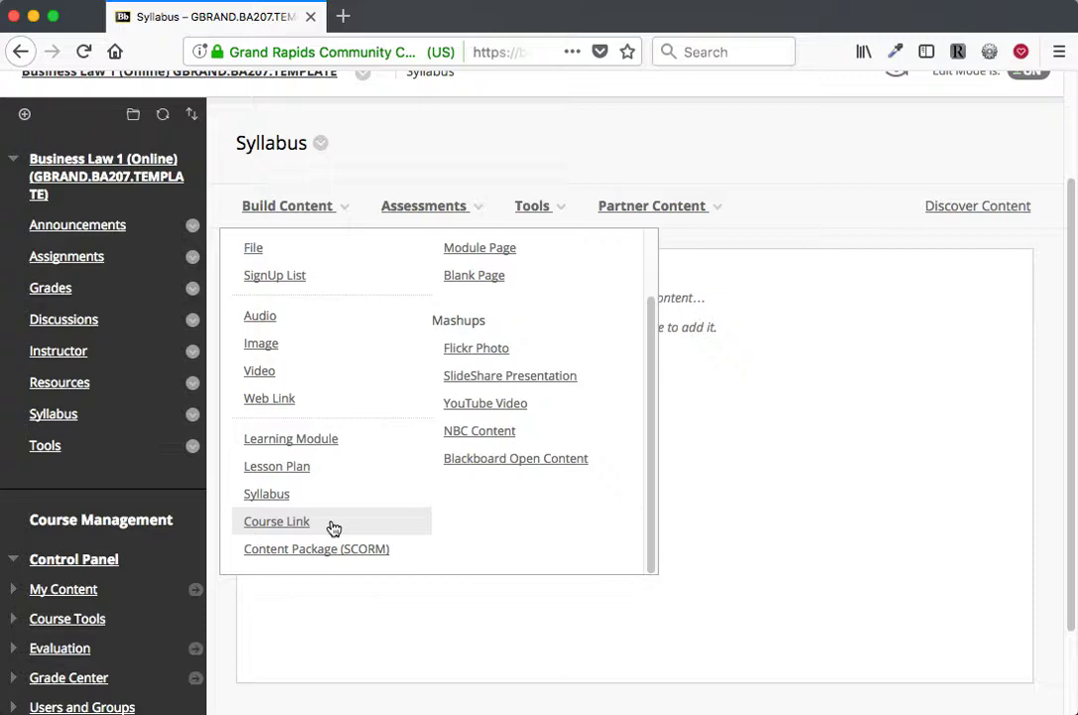
{"action": "scroll", "coordinate": [544, 345], "scroll_direction": "up", "scroll_amount": 2}
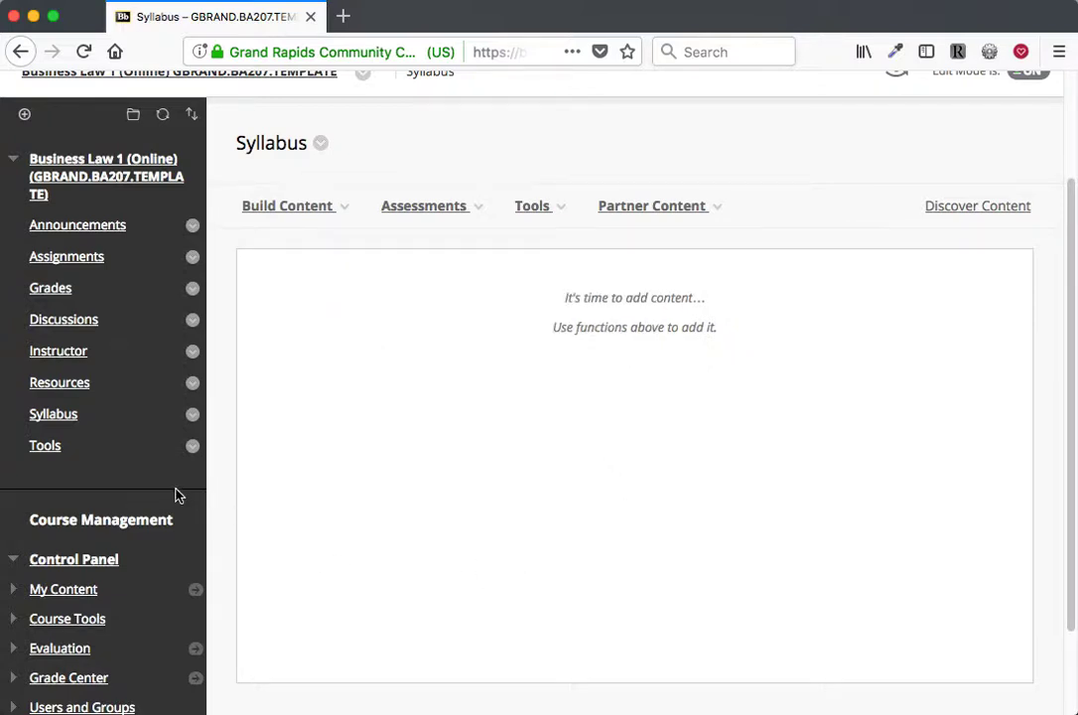
- Expand Users and Groups and Customization in the Control Panel, showing Properties and Tool Availability
{"action": "scroll", "coordinate": [178, 494], "scroll_direction": "down", "scroll_amount": 2}
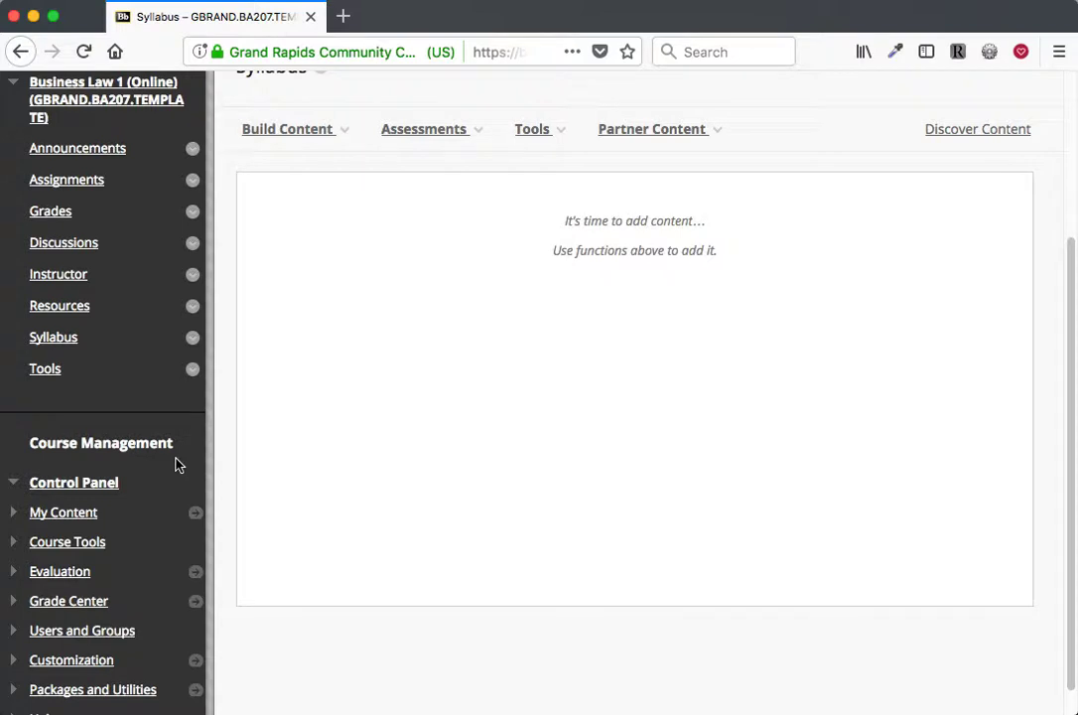
{"action": "scroll", "coordinate": [177, 464], "scroll_direction": "down", "scroll_amount": 1}
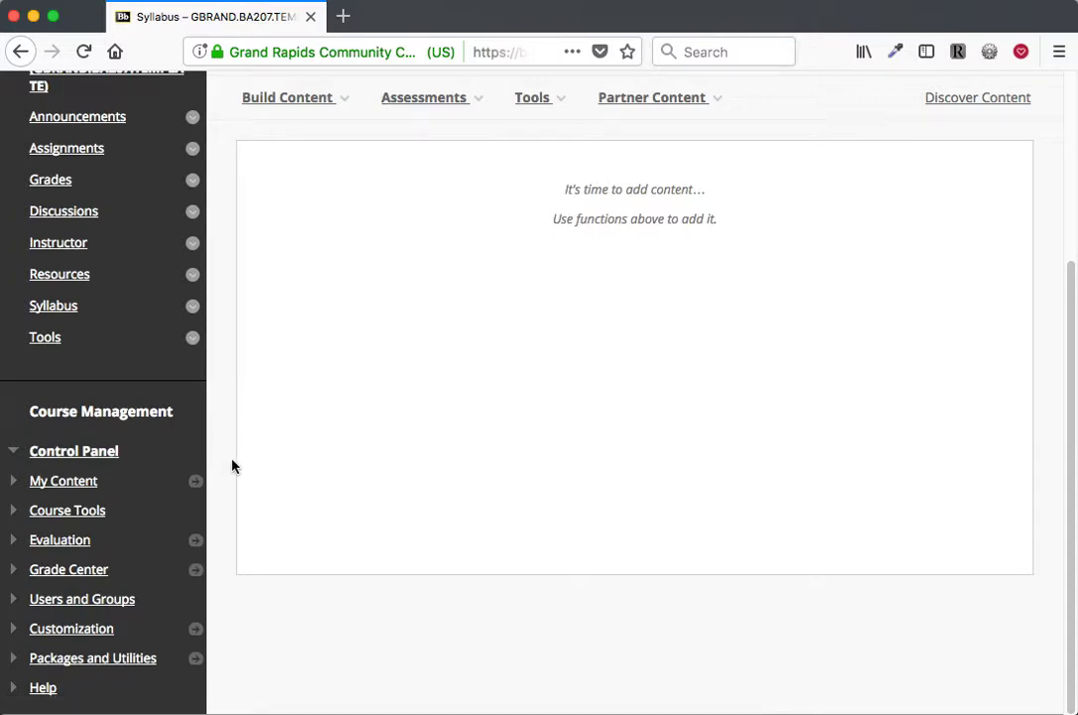
{"action": "left_click", "coordinate": [106, 598]}
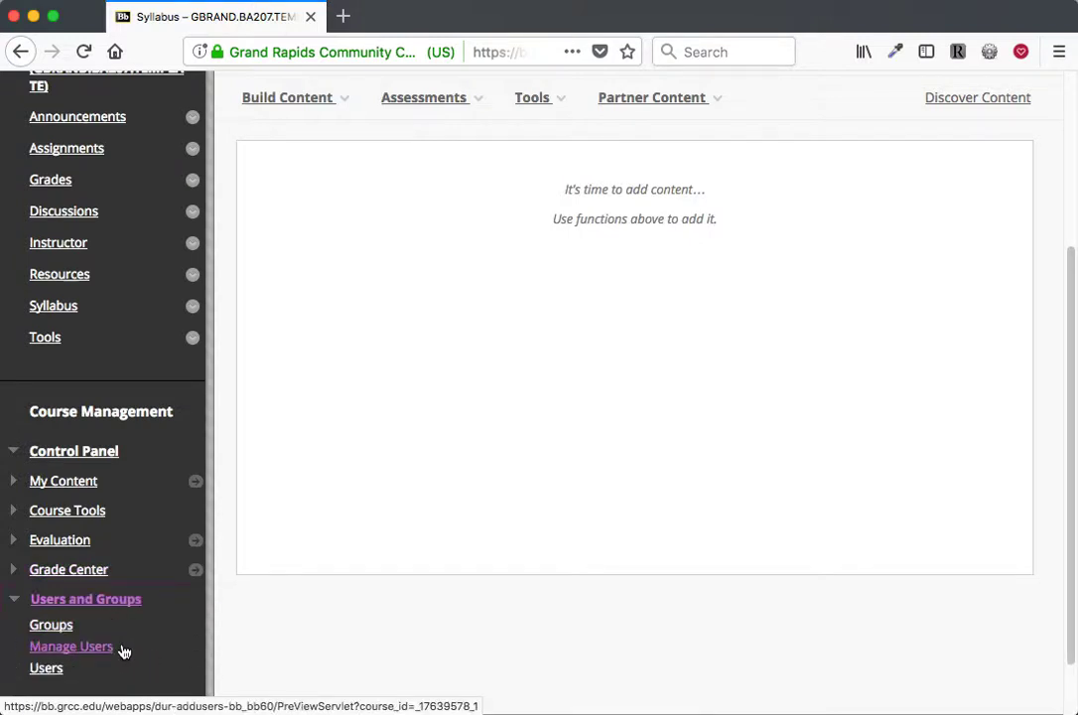
{"action": "scroll", "coordinate": [120, 649], "scroll_direction": "down", "scroll_amount": 2}
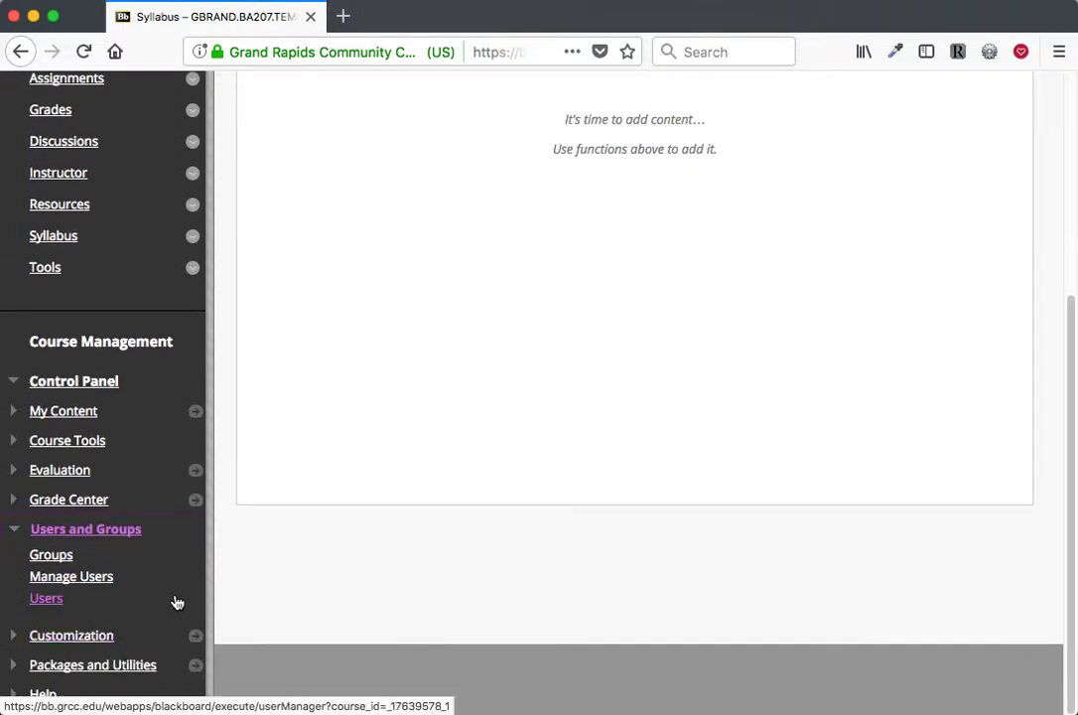
{"action": "left_click", "coordinate": [132, 634]}
{"action": "scroll", "coordinate": [132, 634], "scroll_direction": "down", "scroll_amount": 3}
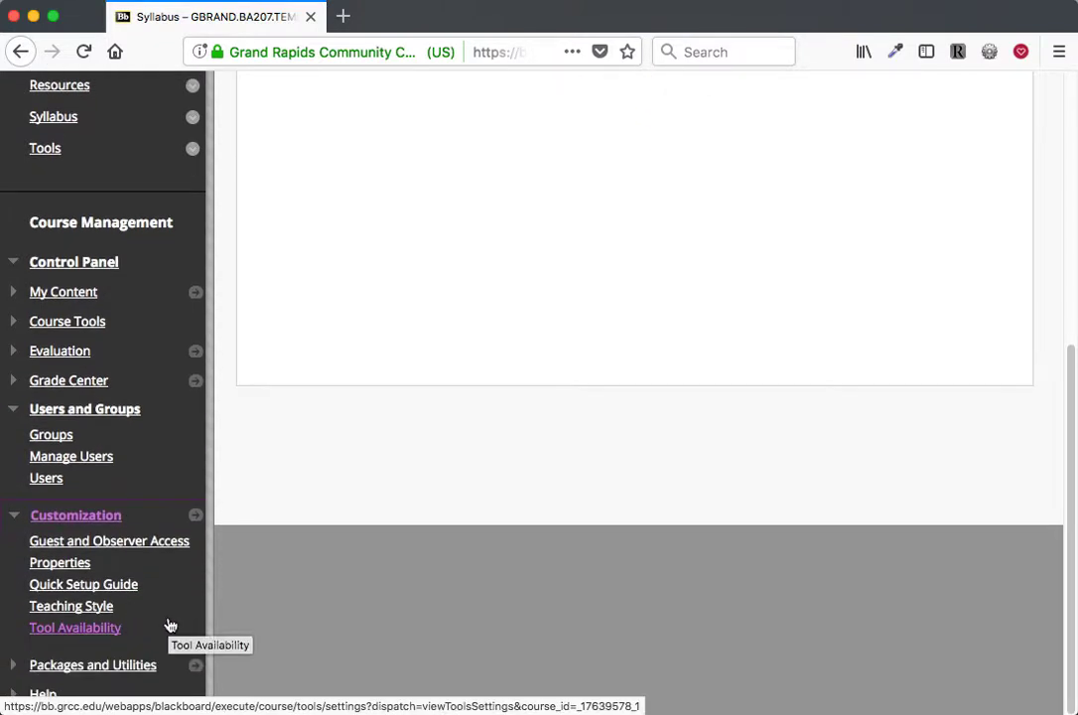
- Expand Course Tools and scroll through its tools, from Achievements and Blogs to Wikis
{"action": "left_click", "coordinate": [69, 321]}
{"action": "scroll", "coordinate": [105, 420], "scroll_direction": "down", "scroll_amount": 5}
{"action": "scroll", "coordinate": [106, 419], "scroll_direction": "down", "scroll_amount": 2}
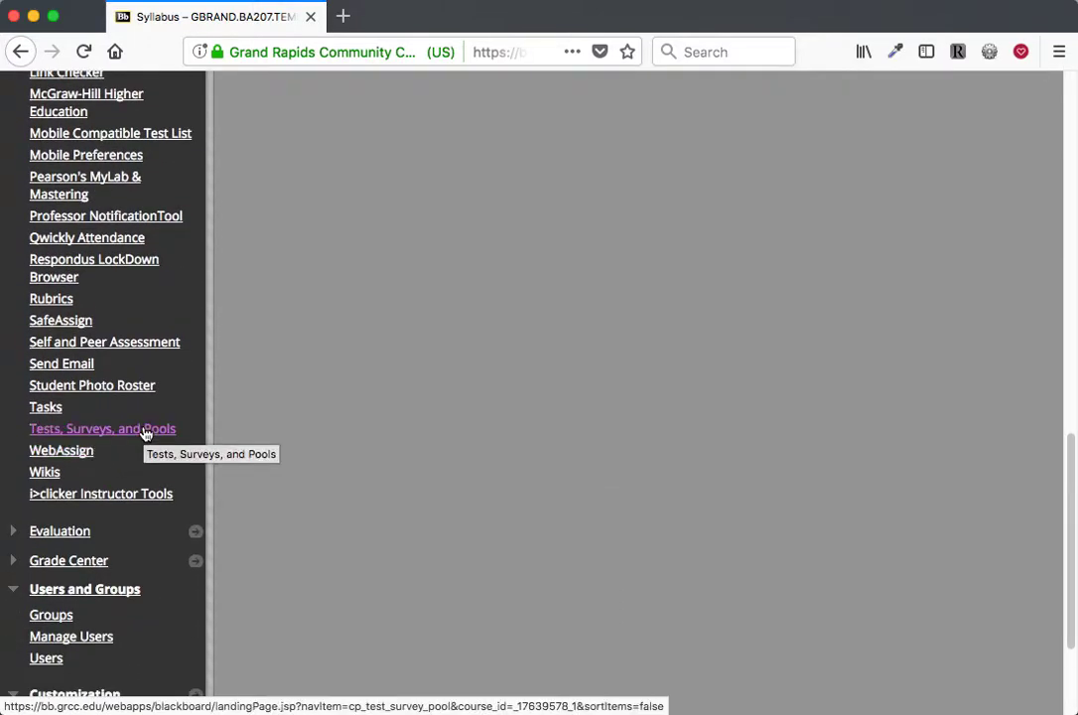
{"action": "scroll", "coordinate": [164, 442], "scroll_direction": "down", "scroll_amount": 2}
{"action": "scroll", "coordinate": [167, 497], "scroll_direction": "down", "scroll_amount": 1}
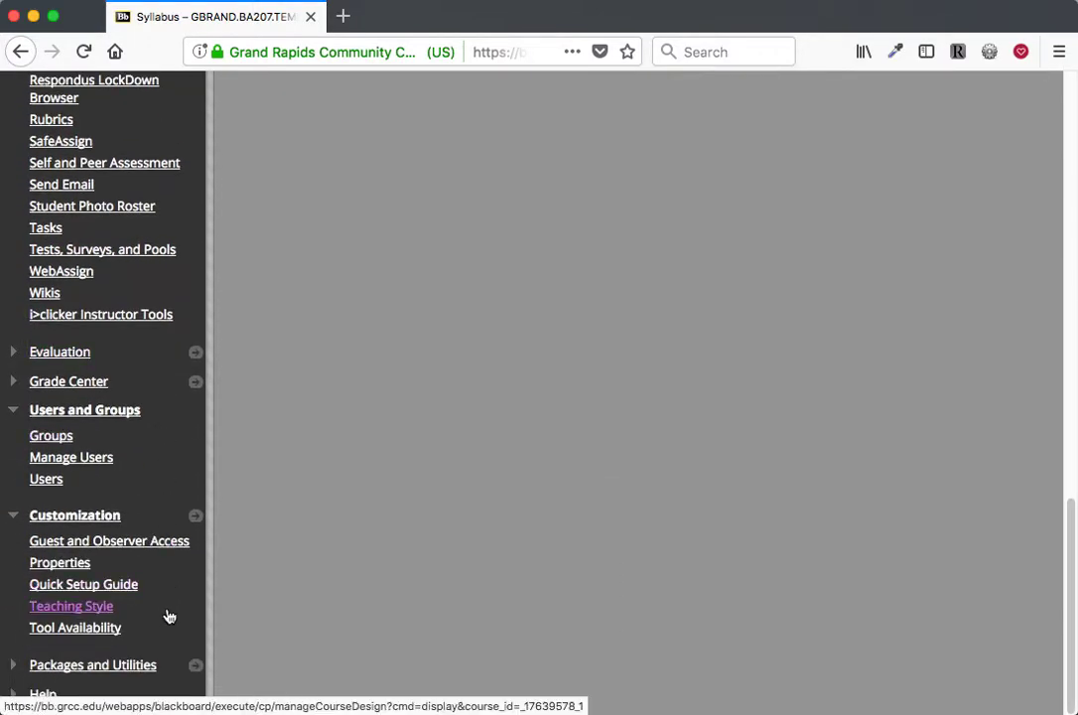